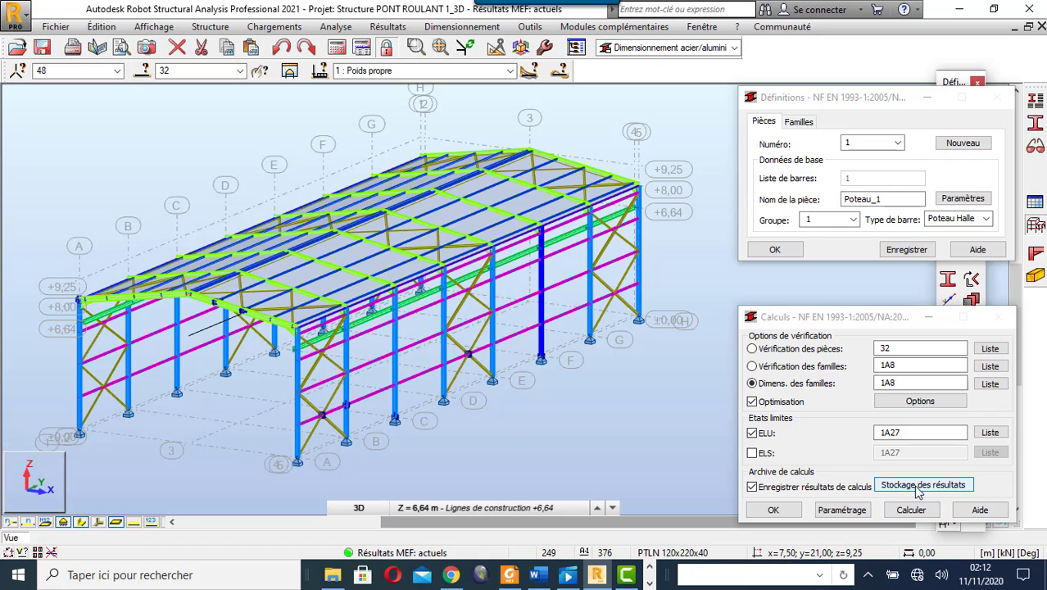
Step: Open the archived result "Dimensionnement des familles (ELU) 1A8" and view its member results for the traverse family
{"action": "left_click", "coordinate": [922, 485]}
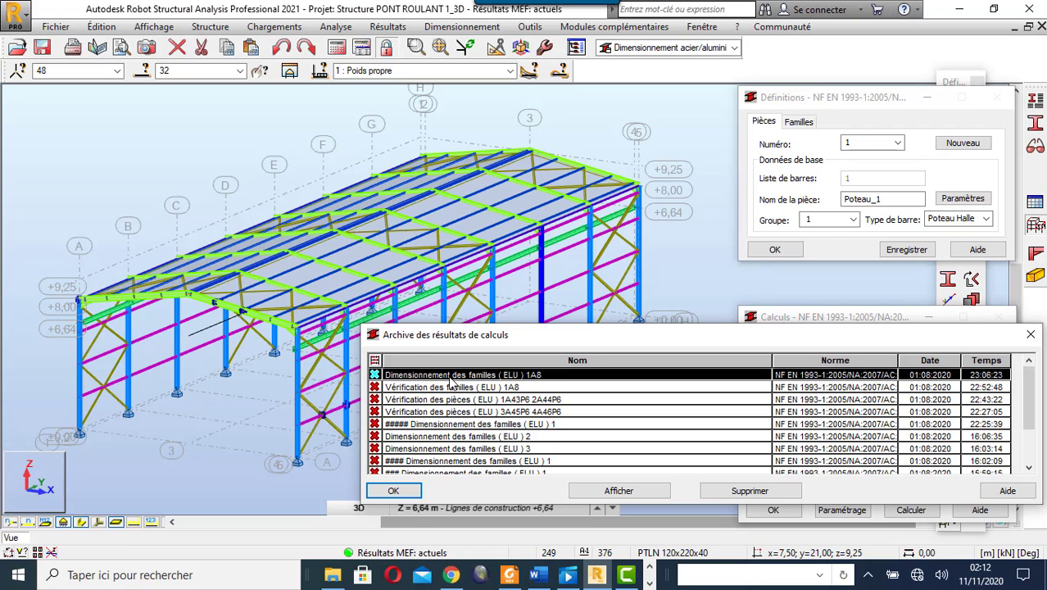
{"action": "left_click", "coordinate": [619, 490]}
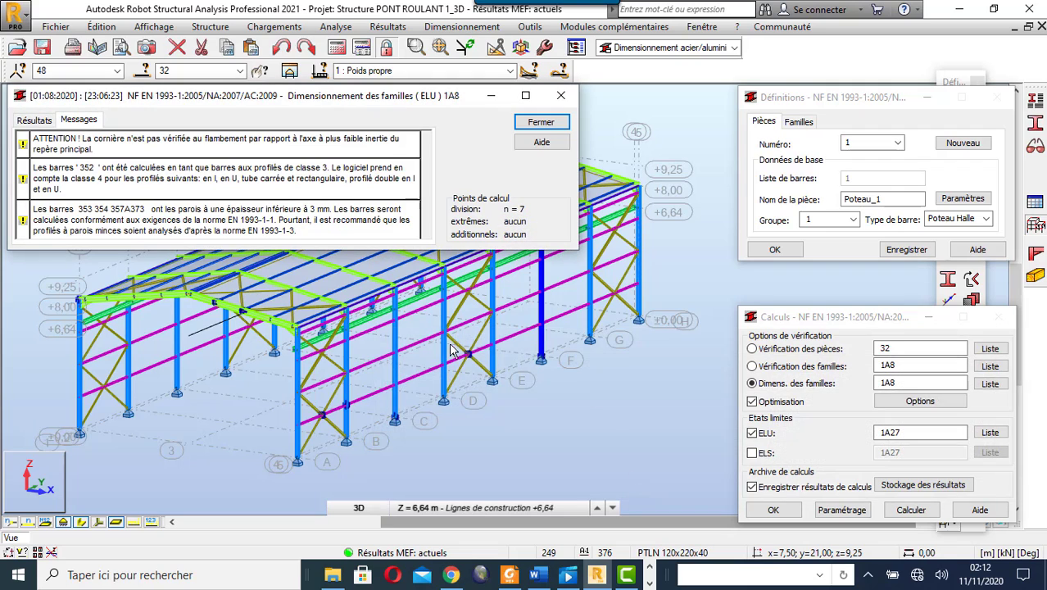
{"action": "left_click", "coordinate": [33, 121]}
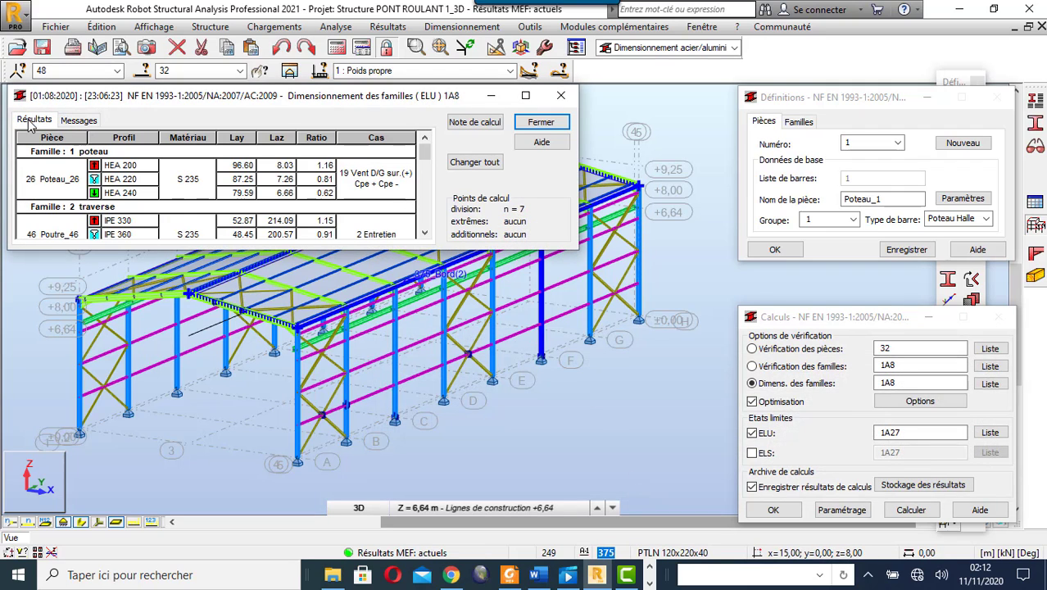
{"action": "left_click", "coordinate": [425, 233]}
{"action": "left_click", "coordinate": [425, 233]}
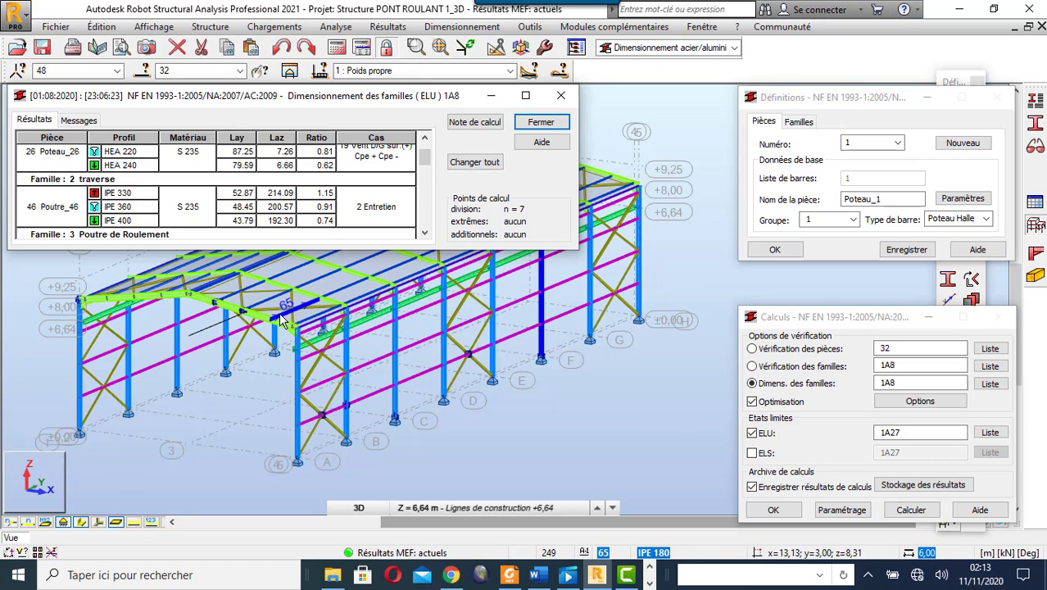
{"action": "scroll", "coordinate": [257, 299], "scroll_direction": "up", "scroll_amount": 3}
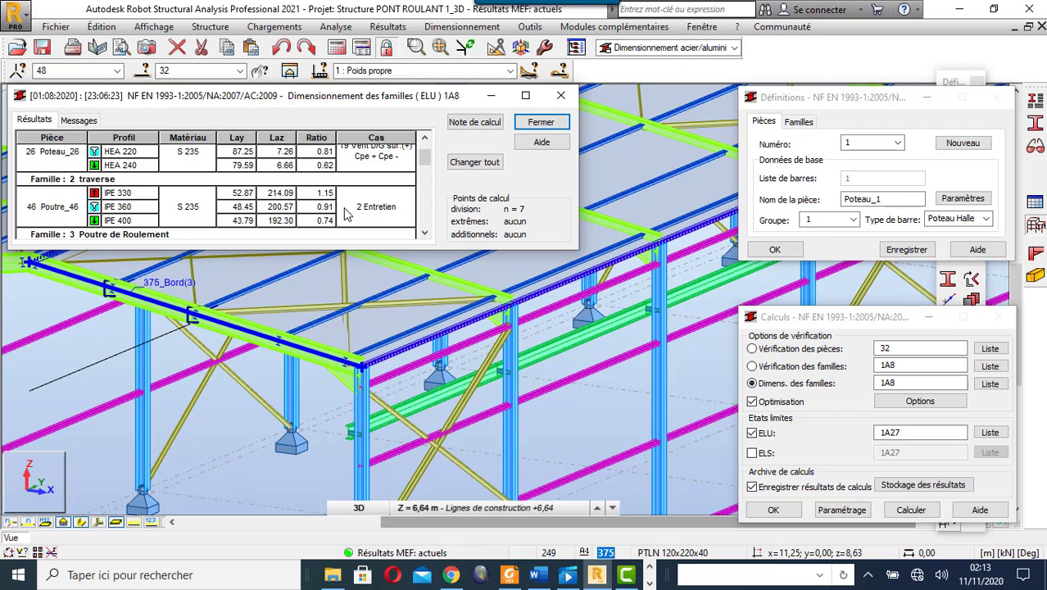
Step: Open the detailed analysis of beam Poutre_46 with profile IPE 360 from its design results
{"action": "double_click", "coordinate": [144, 210]}
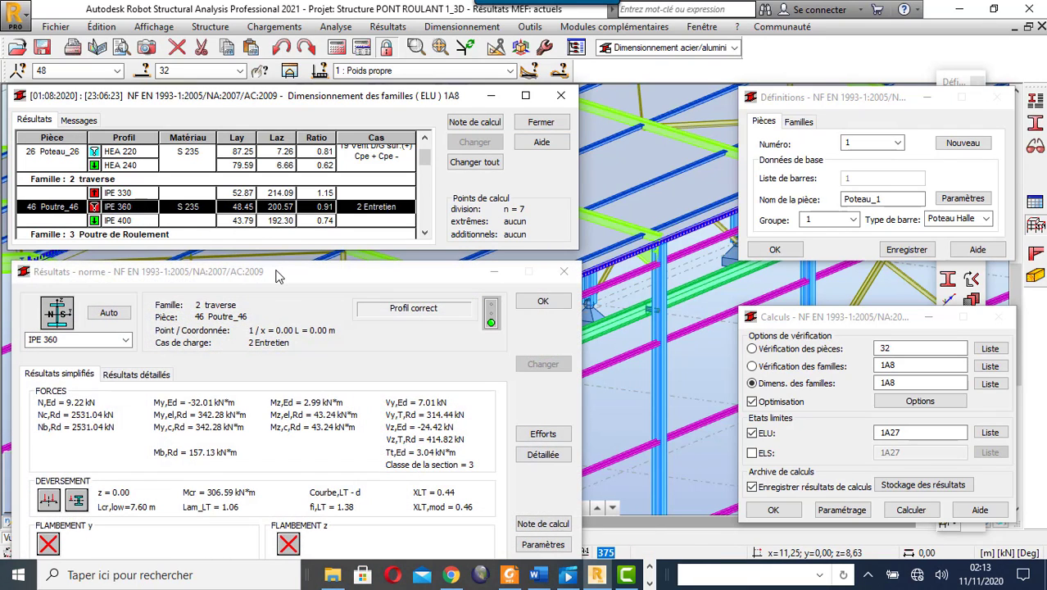
{"action": "left_click_drag", "start_coordinate": [274, 275], "coordinate": [280, 92]}
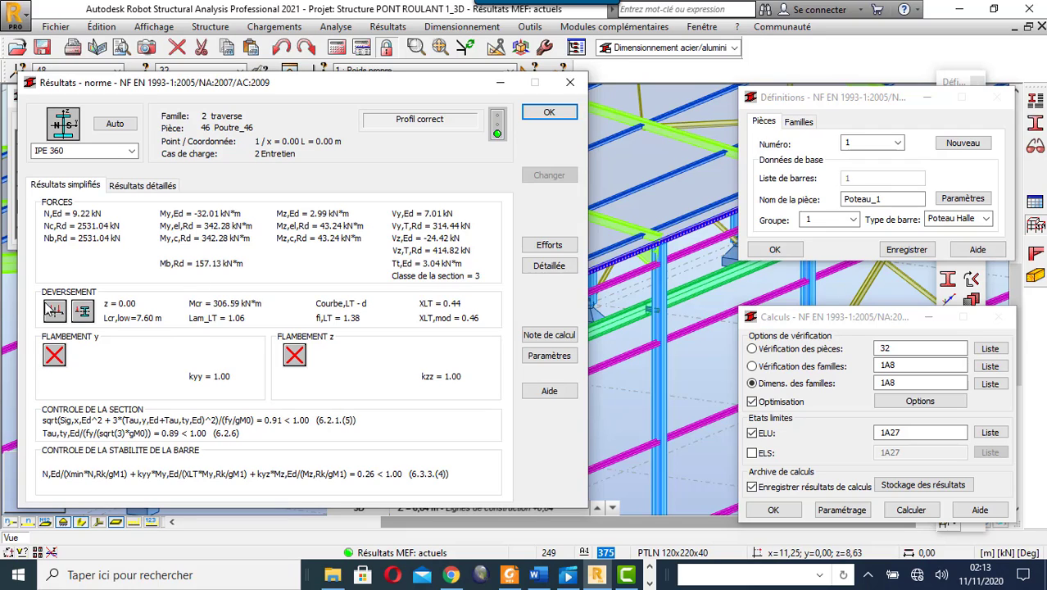
{"action": "left_click", "coordinate": [547, 267]}
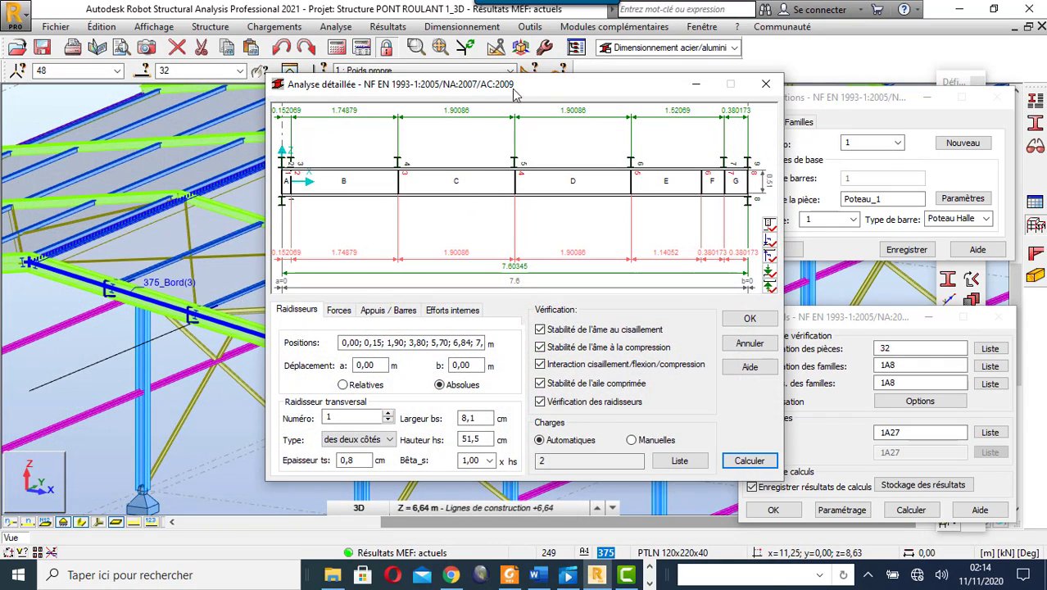
{"action": "left_click_drag", "start_coordinate": [514, 94], "coordinate": [491, 100]}
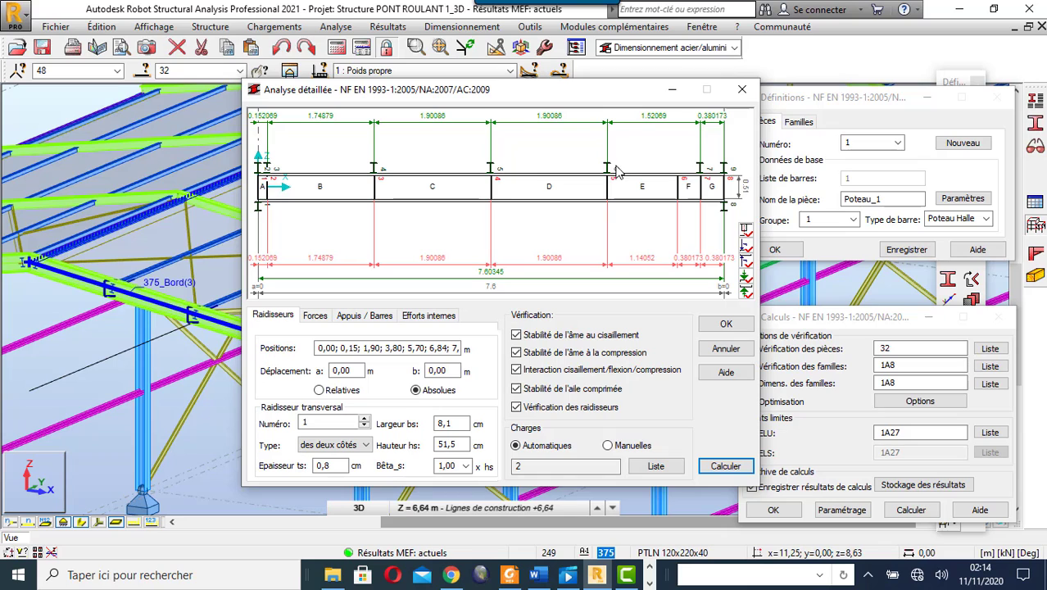
{"action": "left_click_drag", "start_coordinate": [554, 99], "coordinate": [582, 91]}
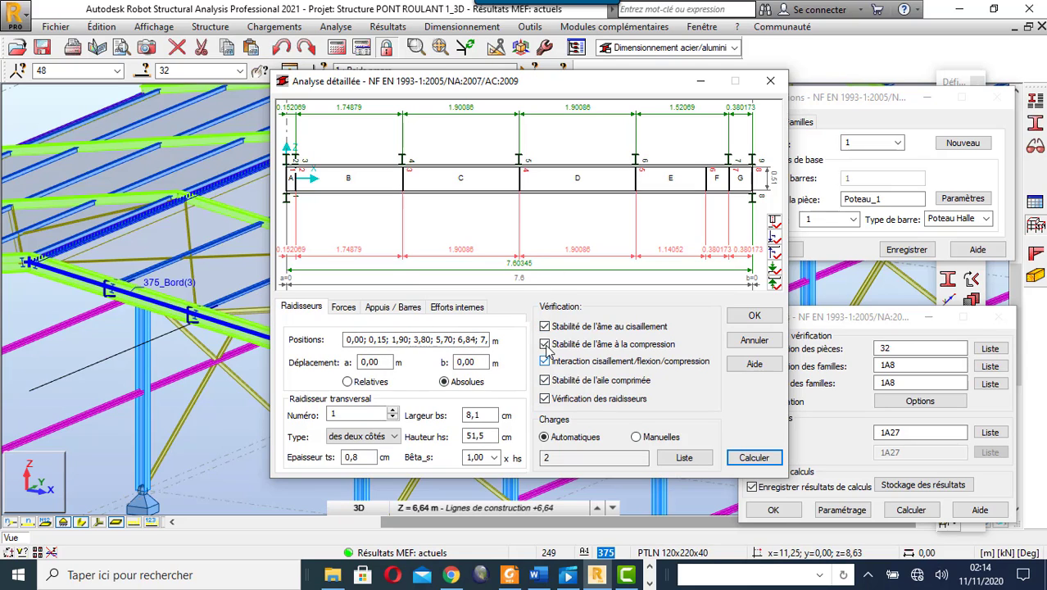
Step: Turn all five verification options of the detailed analysis off and back on
{"action": "left_click", "coordinate": [545, 400]}
{"action": "left_click", "coordinate": [545, 380]}
{"action": "left_click", "coordinate": [545, 361]}
{"action": "left_click", "coordinate": [545, 344]}
{"action": "left_click", "coordinate": [545, 327]}
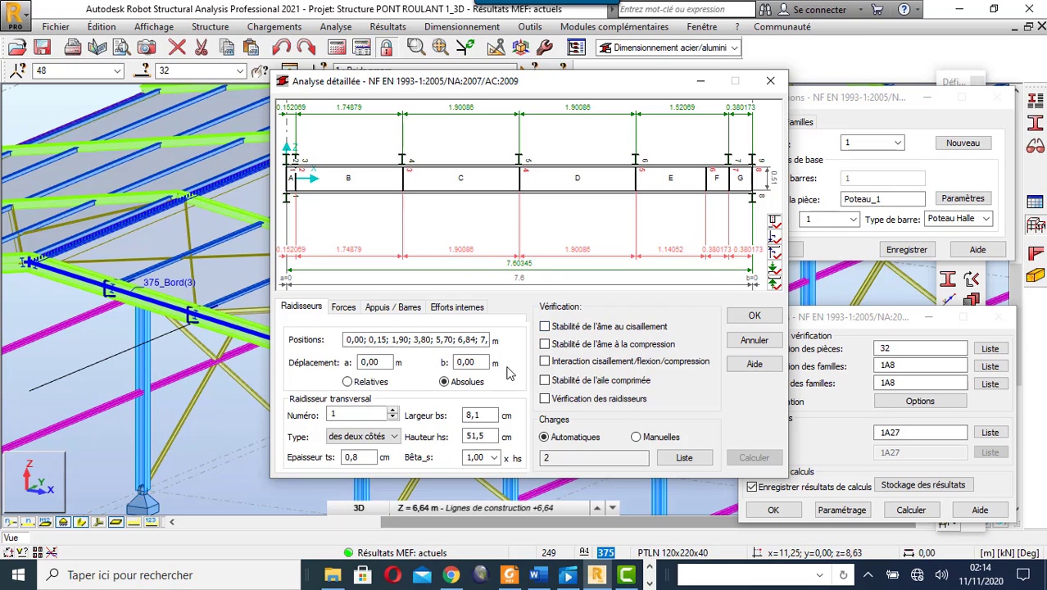
{"action": "left_click", "coordinate": [545, 327]}
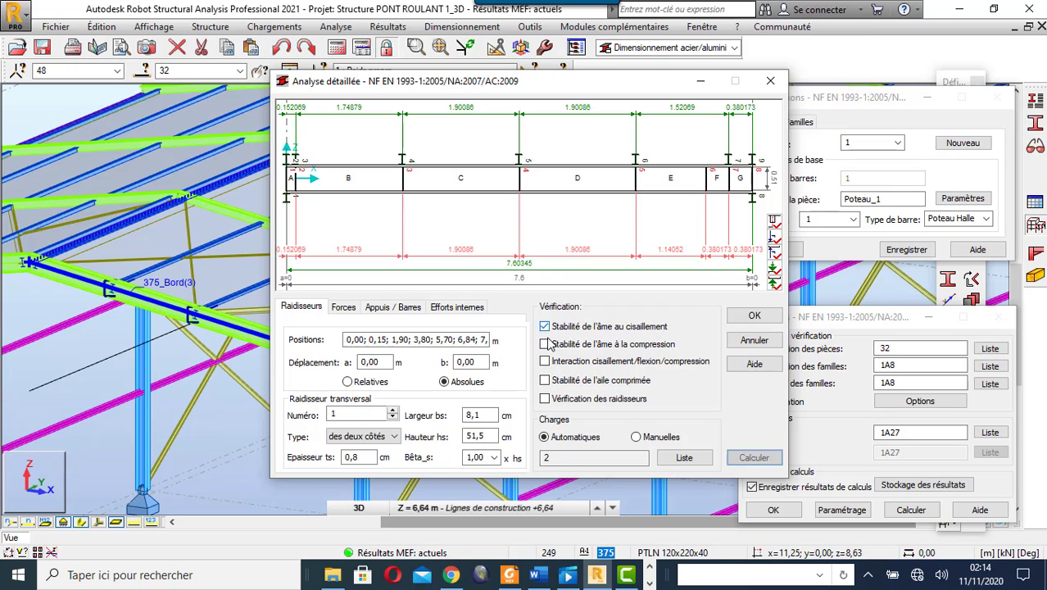
{"action": "left_click", "coordinate": [545, 345]}
{"action": "left_click", "coordinate": [545, 361]}
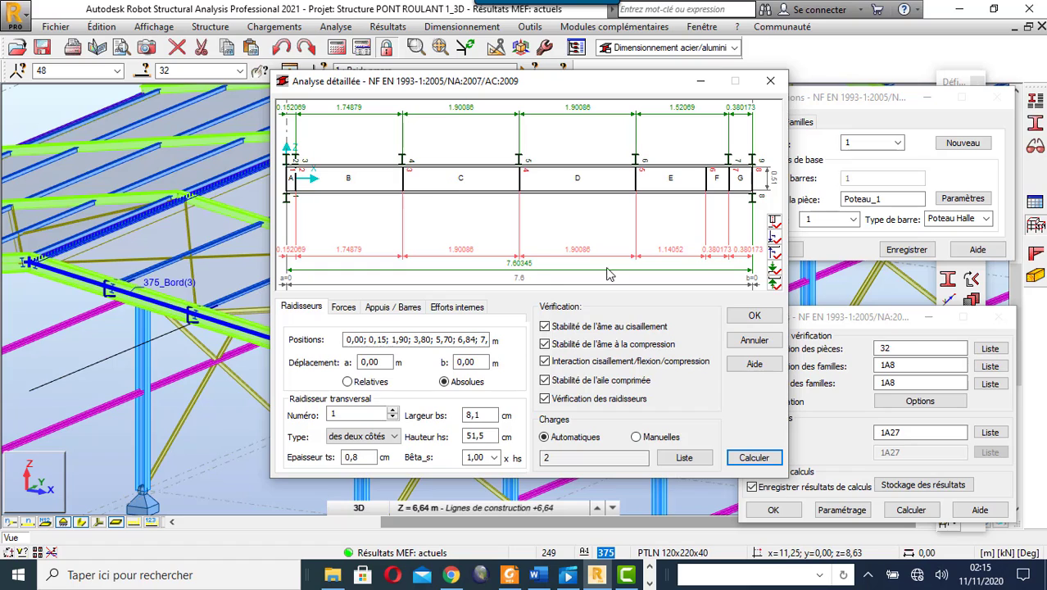
Step: Calculate the detailed analysis of Poutre_46 and examine the report's beam diagram, section parameters and transverse stiffeners
{"action": "left_click", "coordinate": [741, 460]}
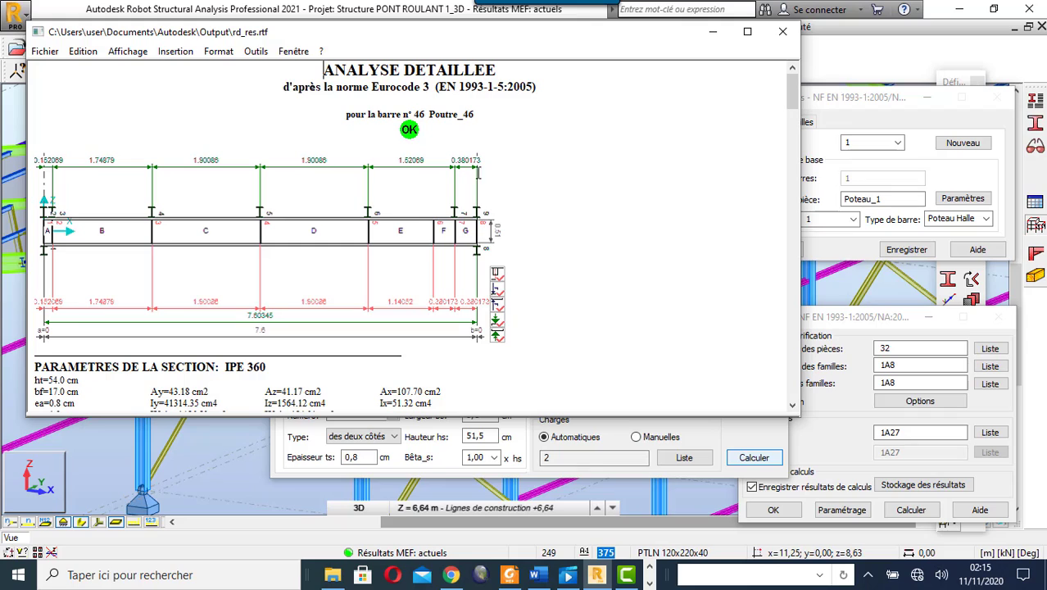
{"action": "scroll", "coordinate": [482, 171], "scroll_direction": "down", "scroll_amount": 10}
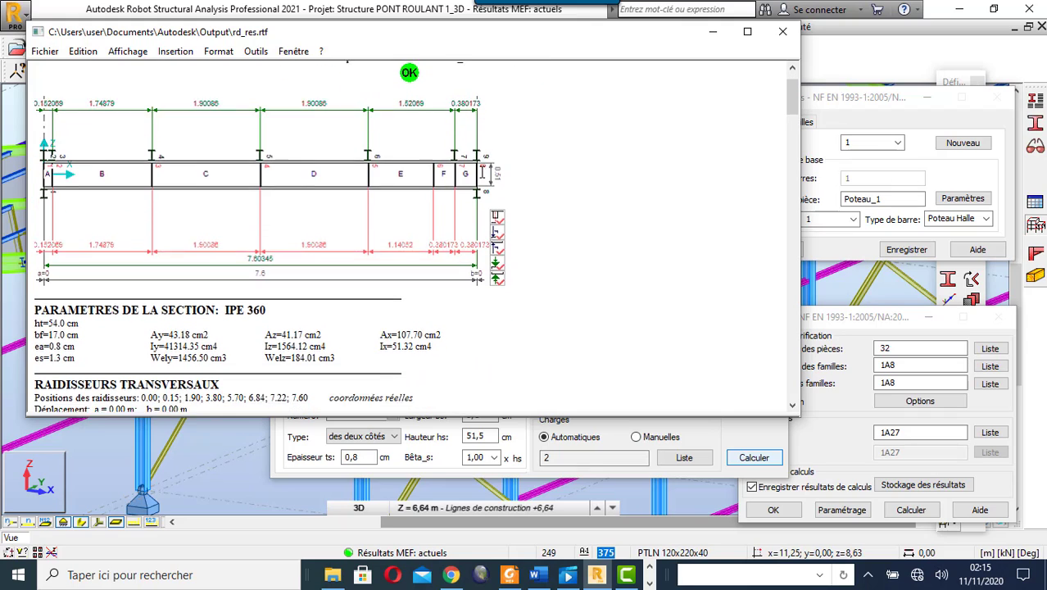
{"action": "scroll", "coordinate": [406, 152], "scroll_direction": "up", "scroll_amount": 10}
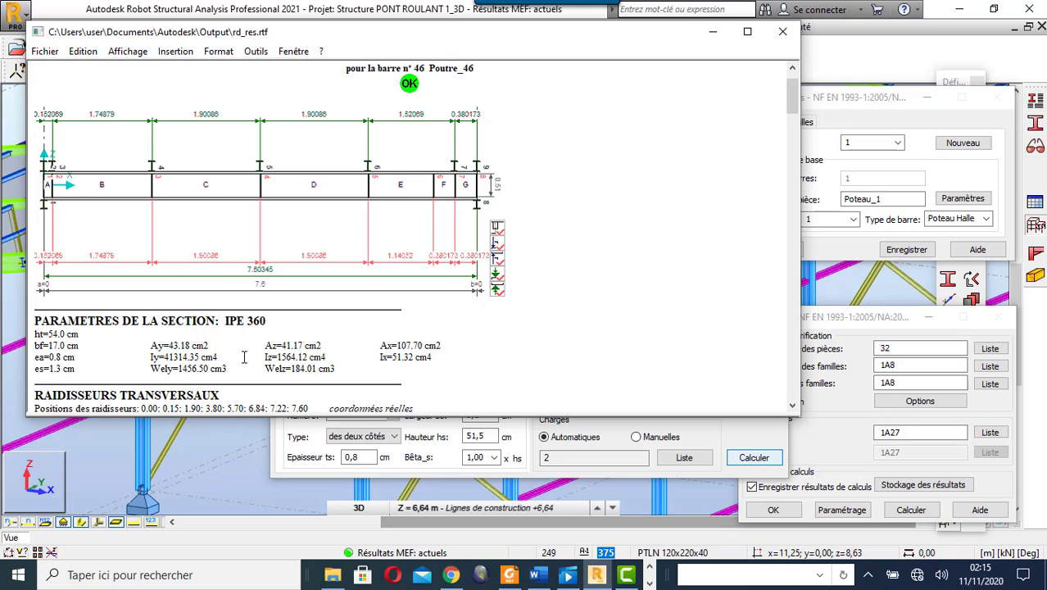
{"action": "scroll", "coordinate": [255, 314], "scroll_direction": "down", "scroll_amount": 3}
{"action": "scroll", "coordinate": [255, 313], "scroll_direction": "down", "scroll_amount": 3}
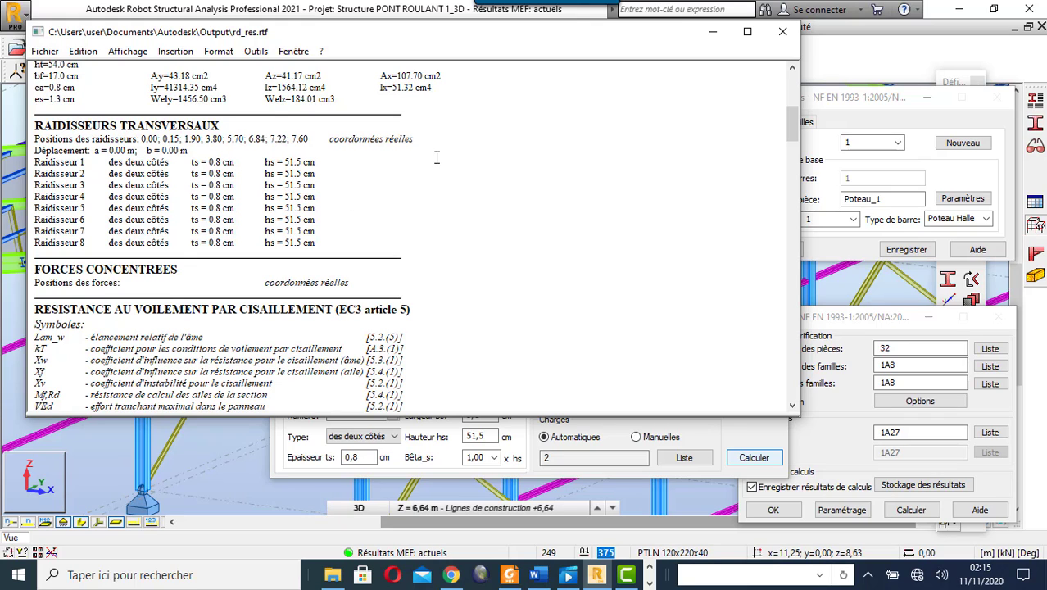
{"action": "scroll", "coordinate": [166, 218], "scroll_direction": "down", "scroll_amount": 2}
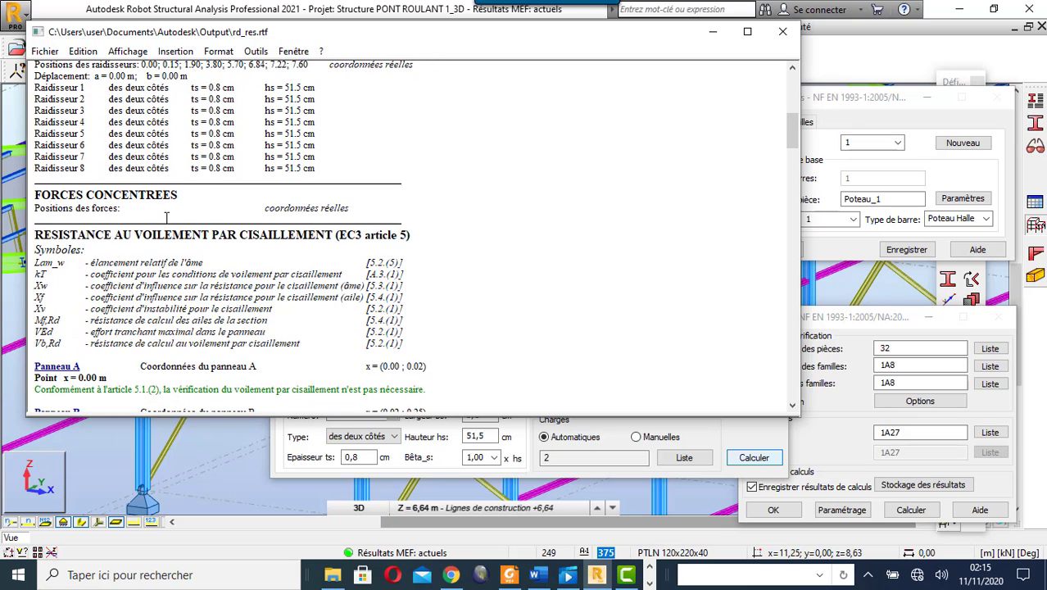
Step: Examine the report's shear buckling, web compression stability and shear/bending/compression interaction checks for panels A to G
{"action": "scroll", "coordinate": [228, 263], "scroll_direction": "down", "scroll_amount": 2}
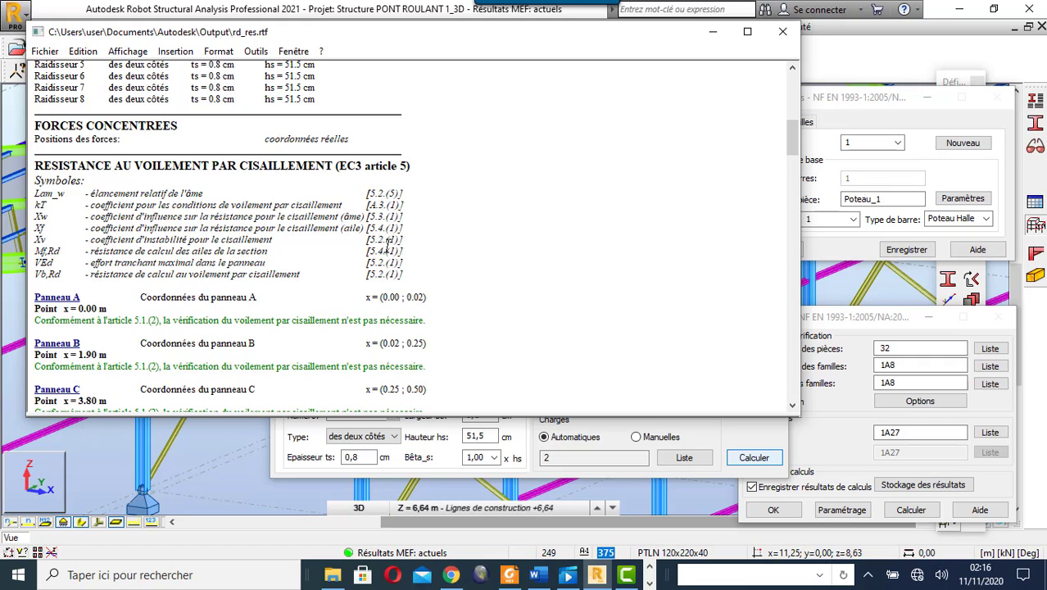
{"action": "scroll", "coordinate": [322, 241], "scroll_direction": "down", "scroll_amount": 2}
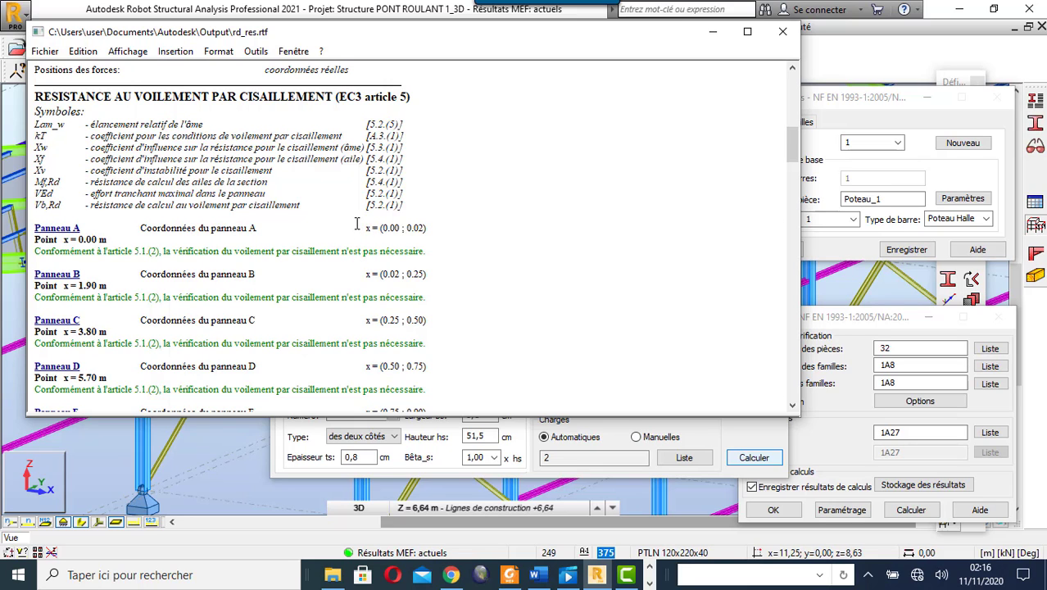
{"action": "scroll", "coordinate": [358, 223], "scroll_direction": "down", "scroll_amount": 2}
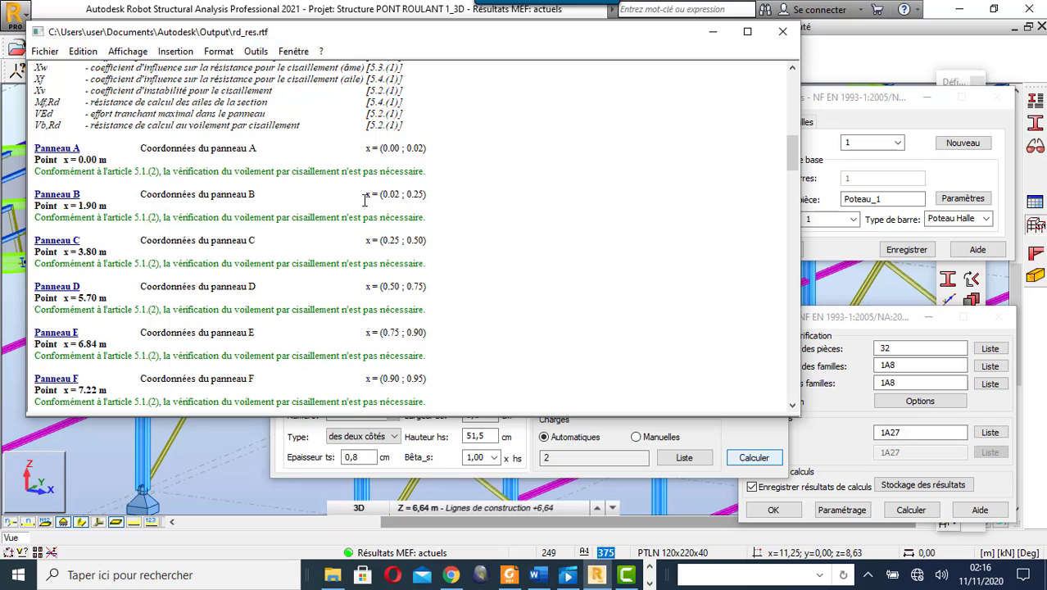
{"action": "scroll", "coordinate": [264, 181], "scroll_direction": "down", "scroll_amount": 6}
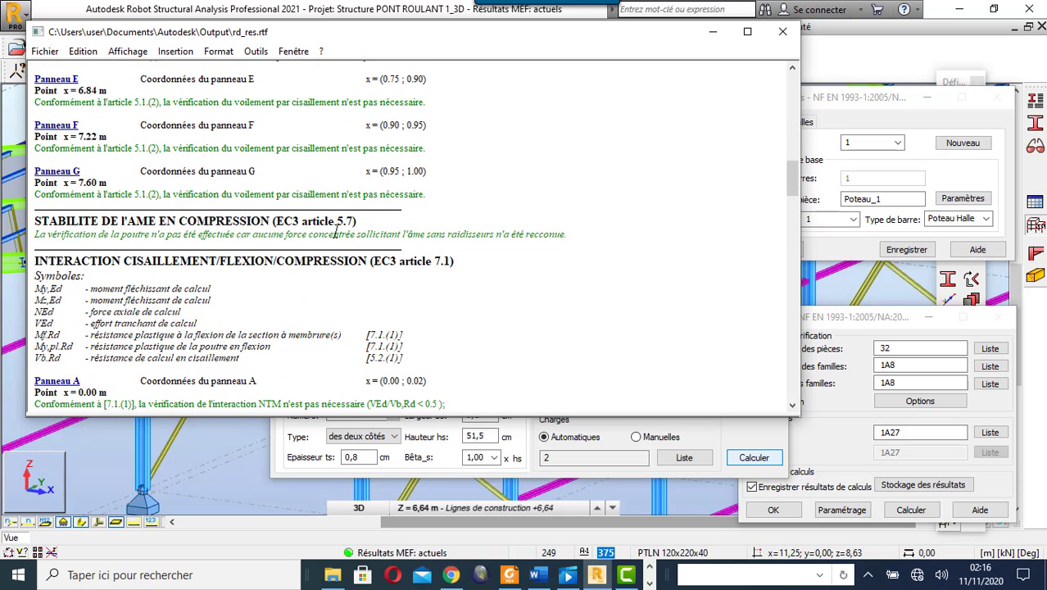
{"action": "scroll", "coordinate": [370, 234], "scroll_direction": "down", "scroll_amount": 2}
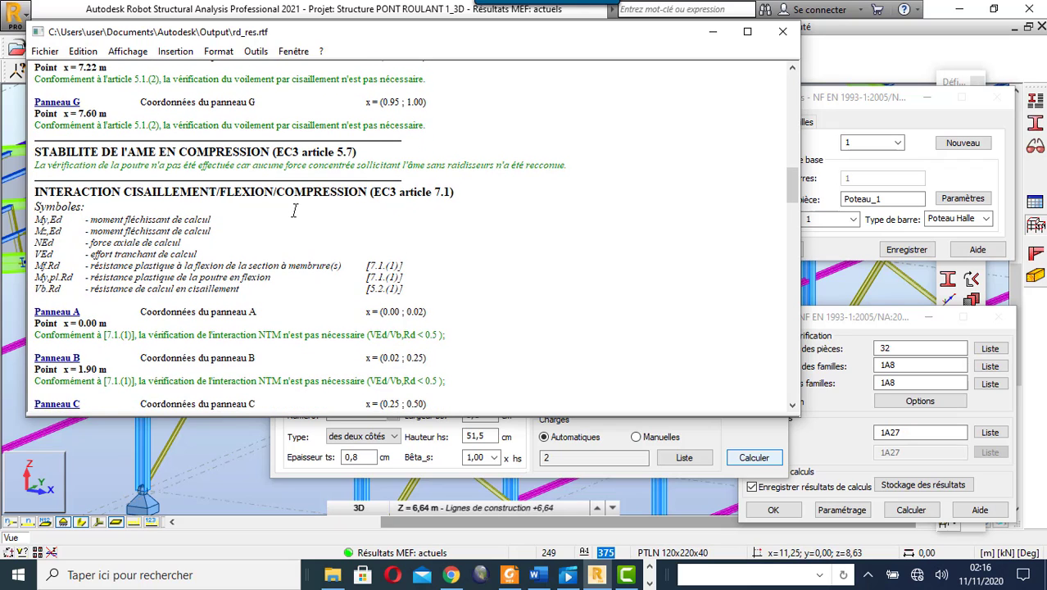
{"action": "scroll", "coordinate": [293, 211], "scroll_direction": "down", "scroll_amount": 2}
{"action": "scroll", "coordinate": [293, 243], "scroll_direction": "down", "scroll_amount": 9}
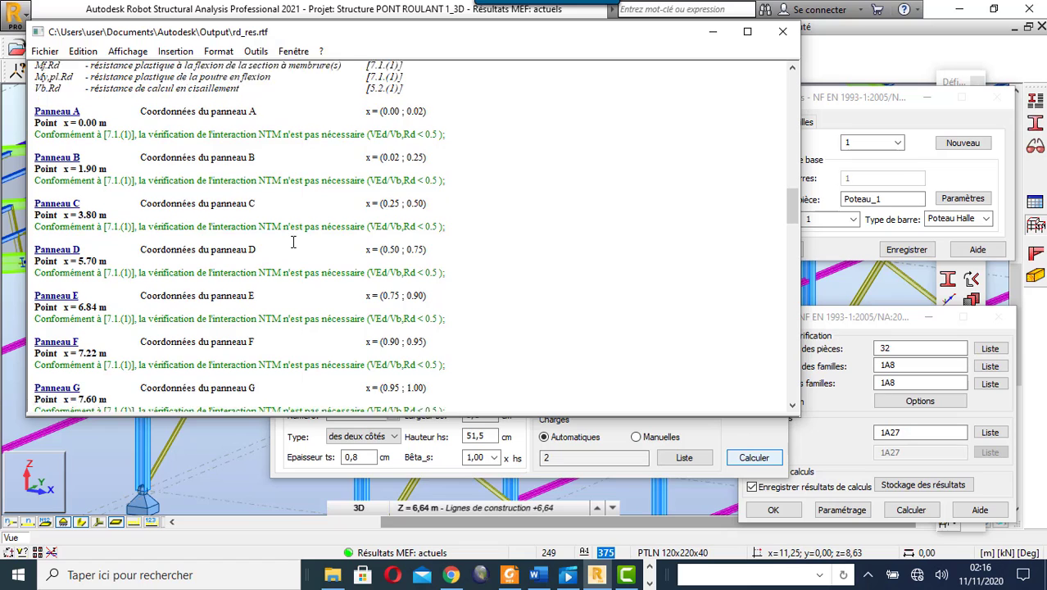
{"action": "scroll", "coordinate": [294, 242], "scroll_direction": "down", "scroll_amount": 1}
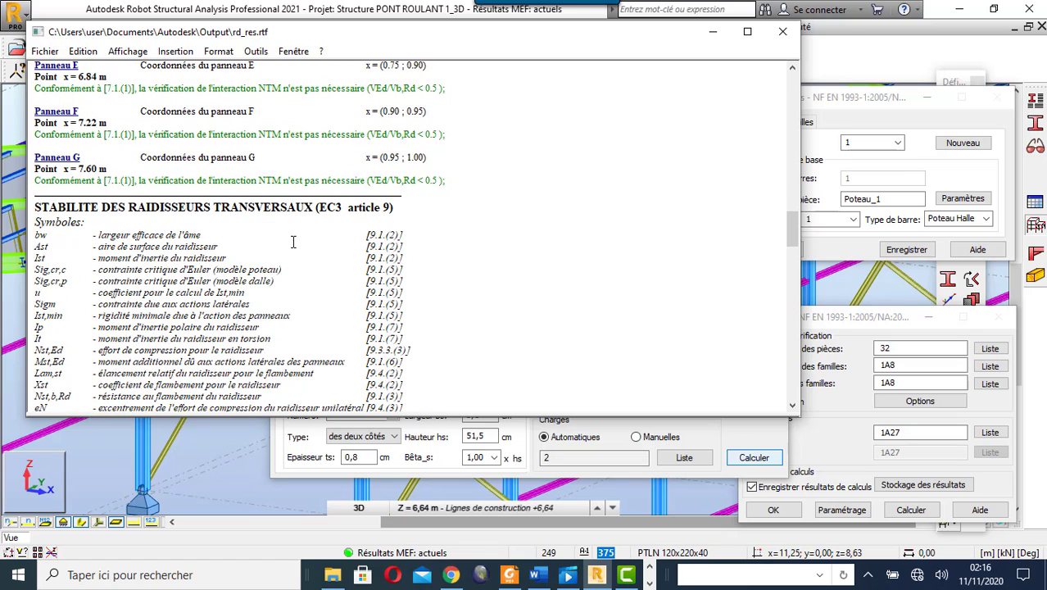
Step: Examine the stability checks of the transverse stiffeners and the compressed flange through to the report's conclusion
{"action": "scroll", "coordinate": [294, 242], "scroll_direction": "down", "scroll_amount": 1}
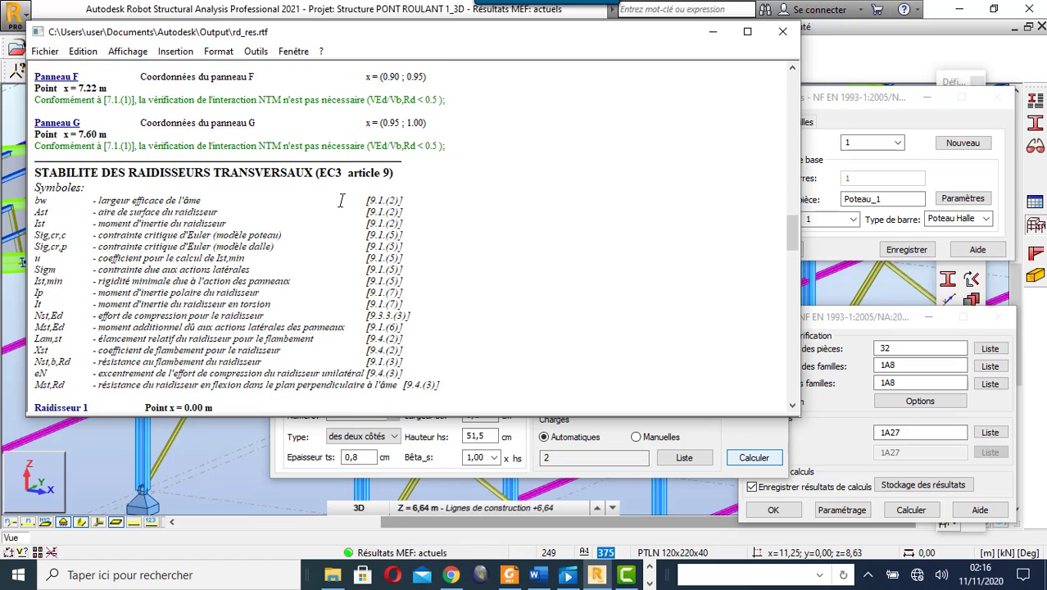
{"action": "scroll", "coordinate": [341, 201], "scroll_direction": "down", "scroll_amount": 2}
{"action": "scroll", "coordinate": [341, 201], "scroll_direction": "down", "scroll_amount": 3}
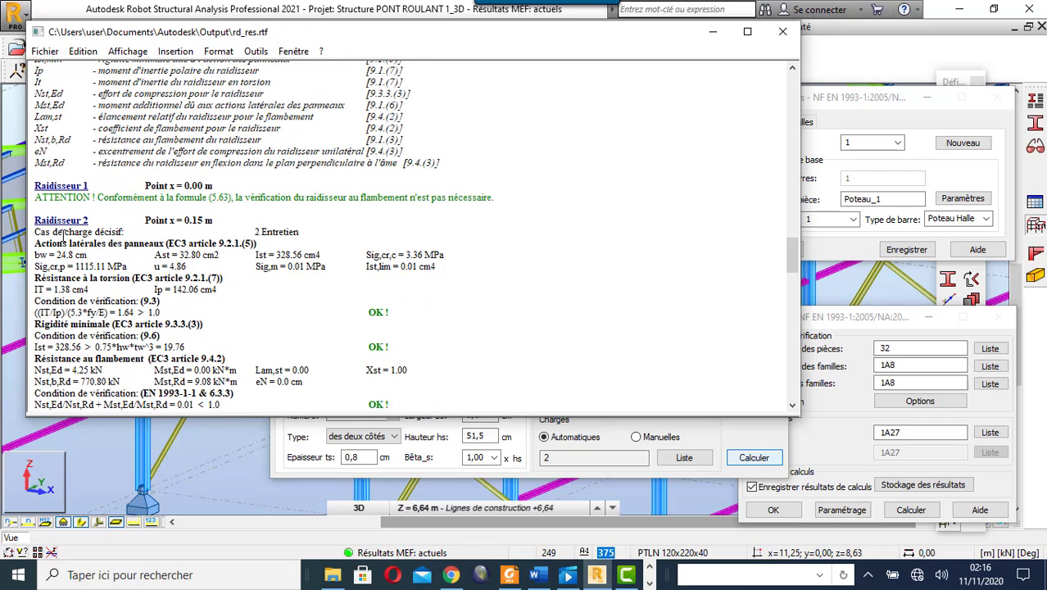
{"action": "scroll", "coordinate": [262, 209], "scroll_direction": "up", "scroll_amount": 2}
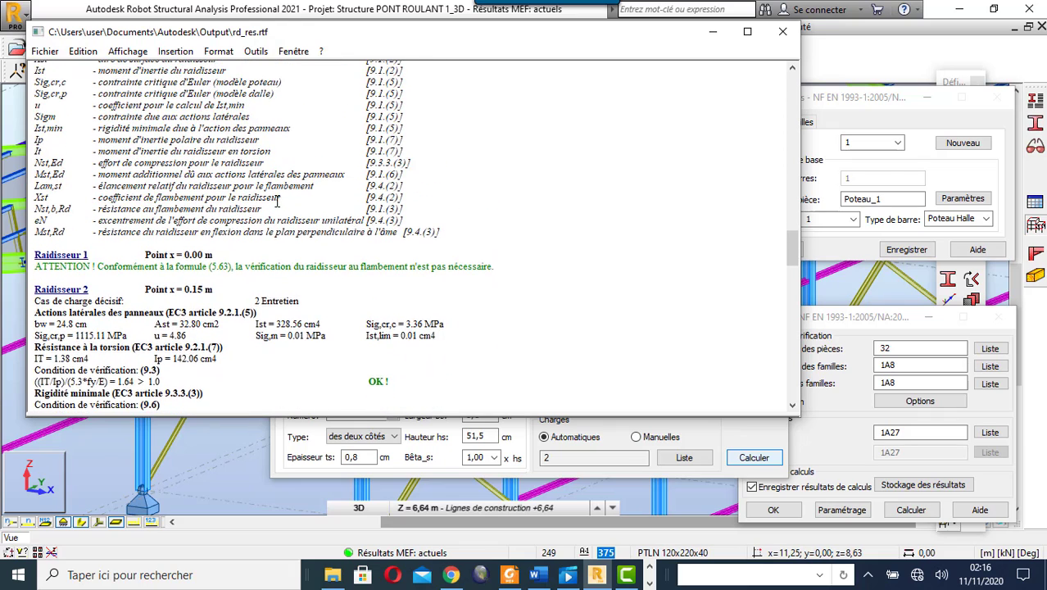
{"action": "scroll", "coordinate": [241, 201], "scroll_direction": "down", "scroll_amount": 2}
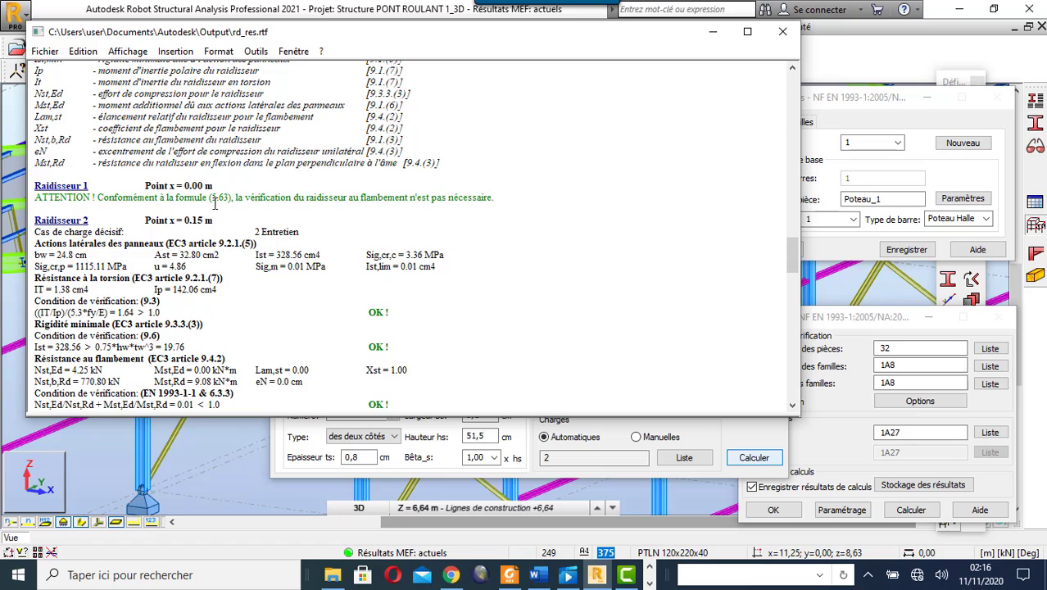
{"action": "scroll", "coordinate": [224, 200], "scroll_direction": "down", "scroll_amount": 1}
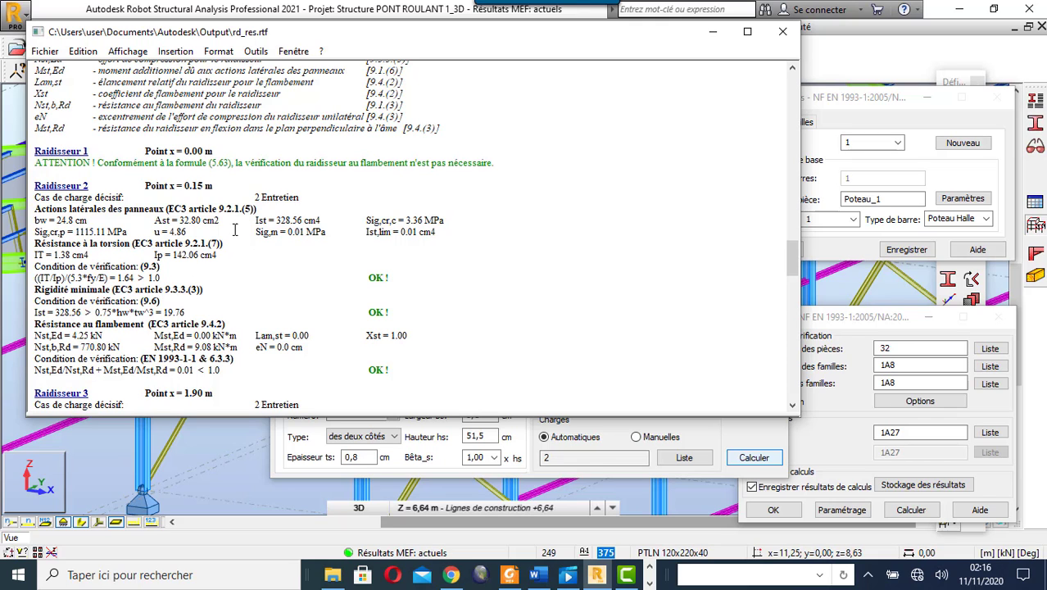
{"action": "scroll", "coordinate": [235, 231], "scroll_direction": "down", "scroll_amount": 9}
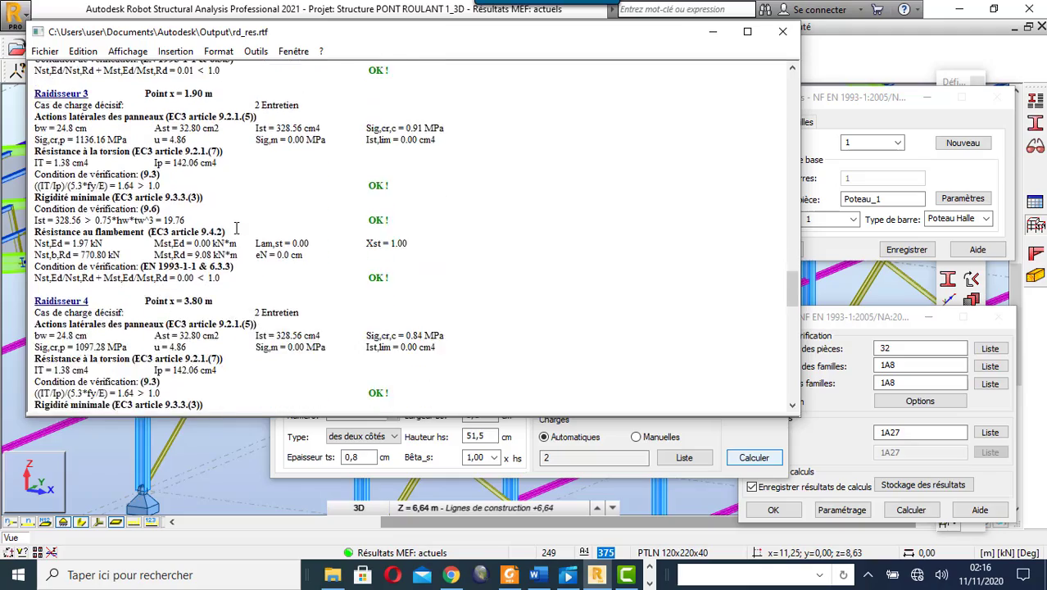
{"action": "scroll", "coordinate": [236, 228], "scroll_direction": "down", "scroll_amount": 10}
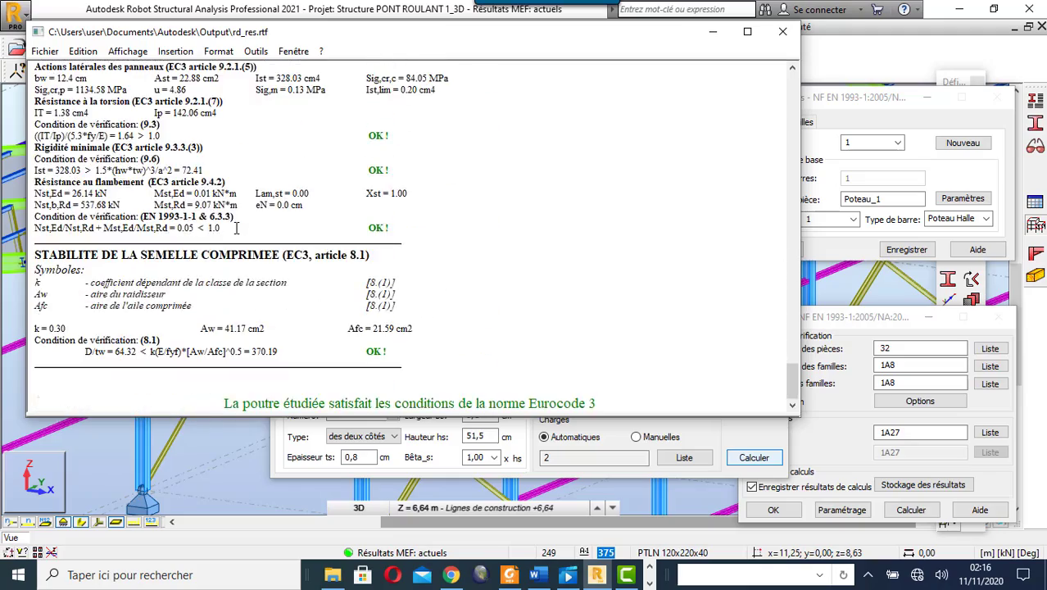
Step: Look back through the report to its beginning and close it
{"action": "scroll", "coordinate": [392, 264], "scroll_direction": "up", "scroll_amount": 6}
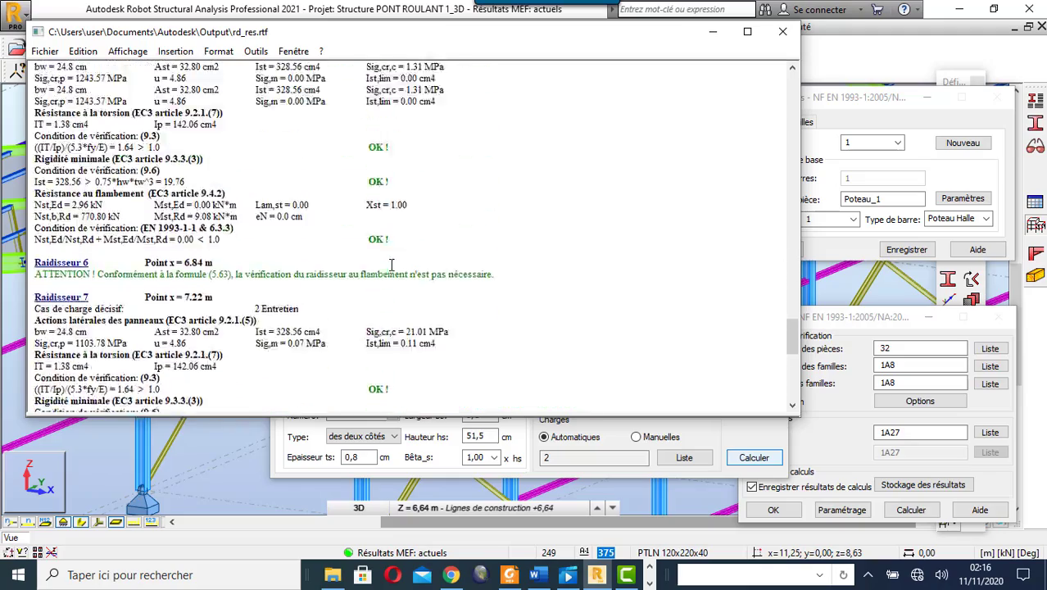
{"action": "scroll", "coordinate": [392, 264], "scroll_direction": "up", "scroll_amount": 12}
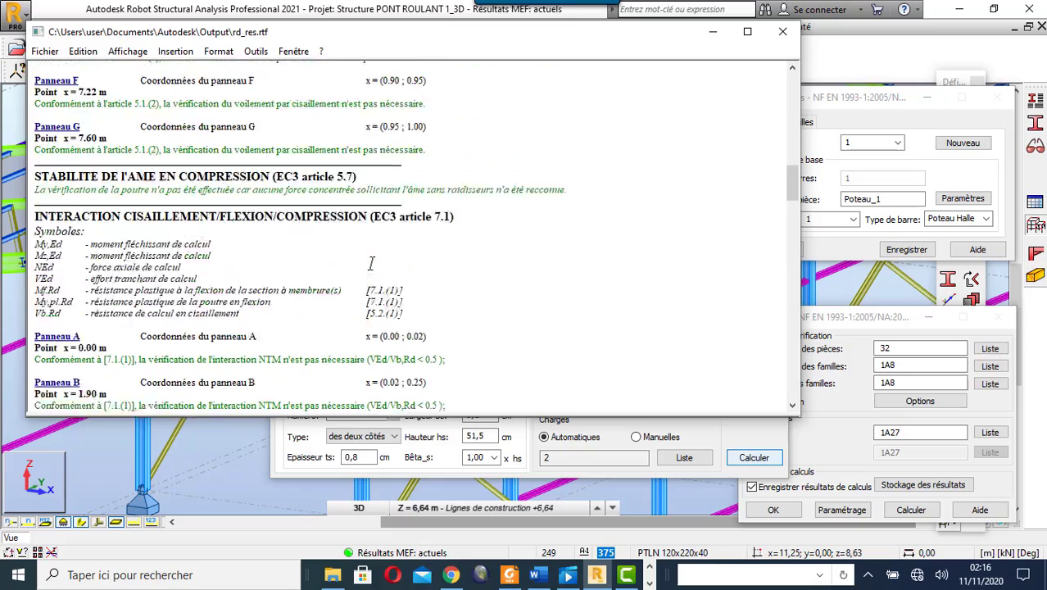
{"action": "scroll", "coordinate": [371, 263], "scroll_direction": "up", "scroll_amount": 15}
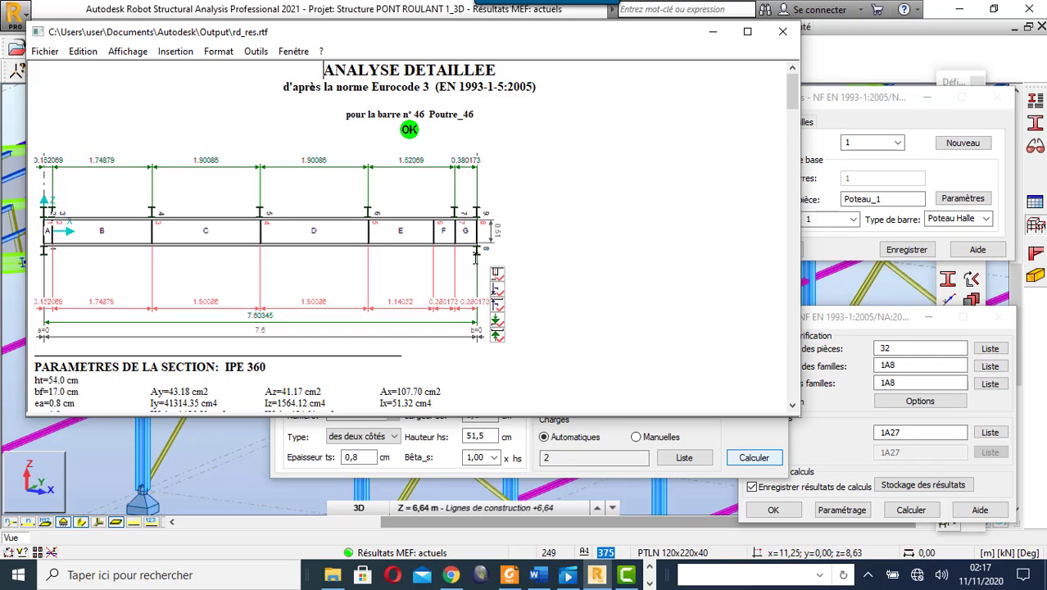
{"action": "left_click", "coordinate": [782, 32]}
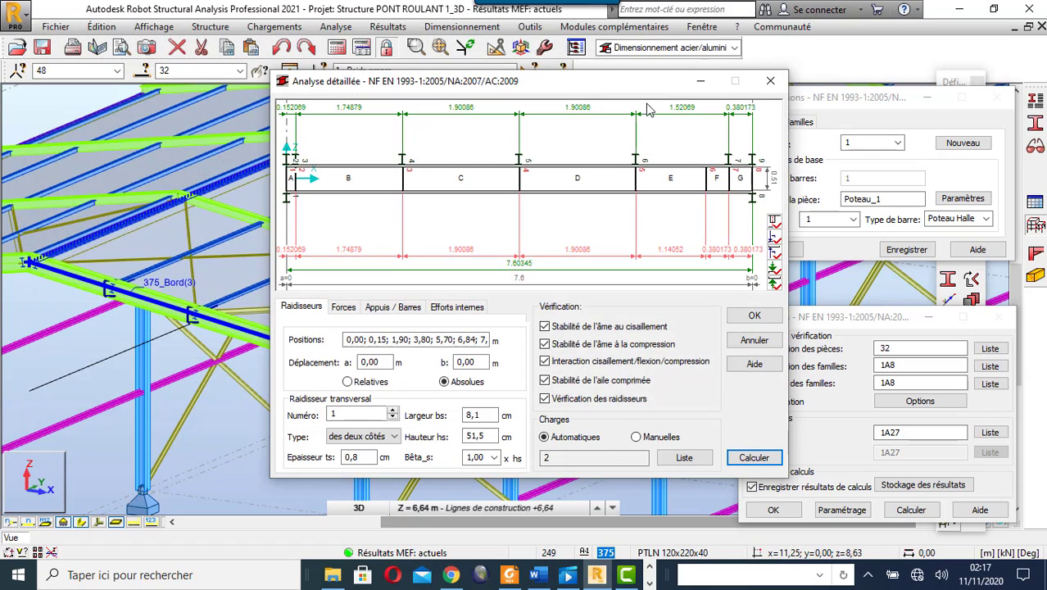
{"action": "left_click", "coordinate": [627, 575]}
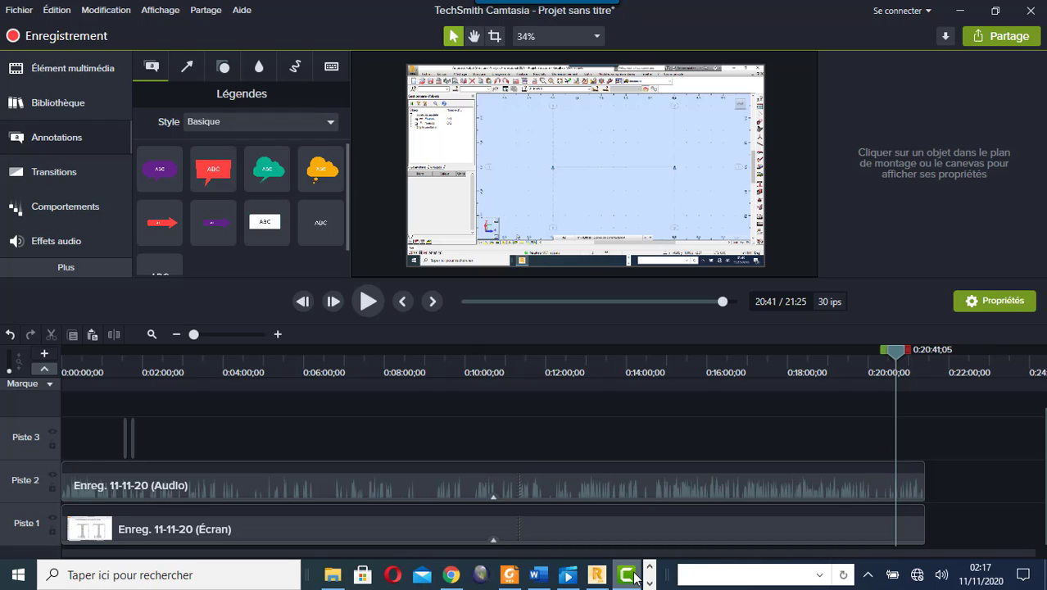
{"action": "left_click", "coordinate": [650, 582]}
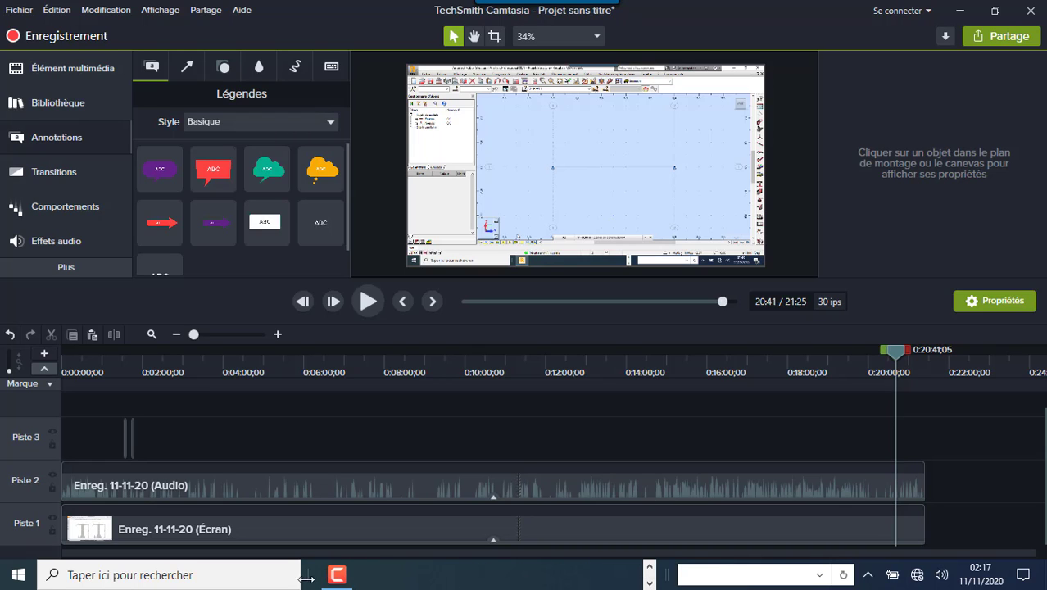